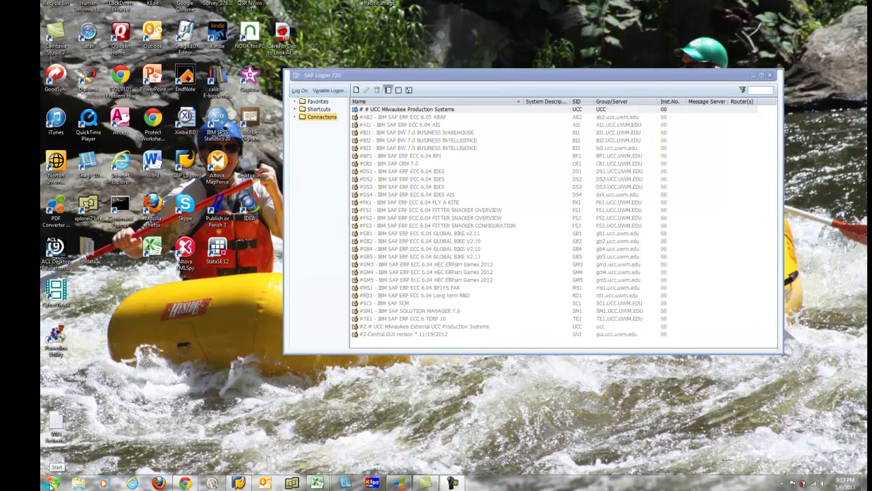
- Launch SAP Logon from the Start menu's SAP Front End program folder
left_click(51, 484)
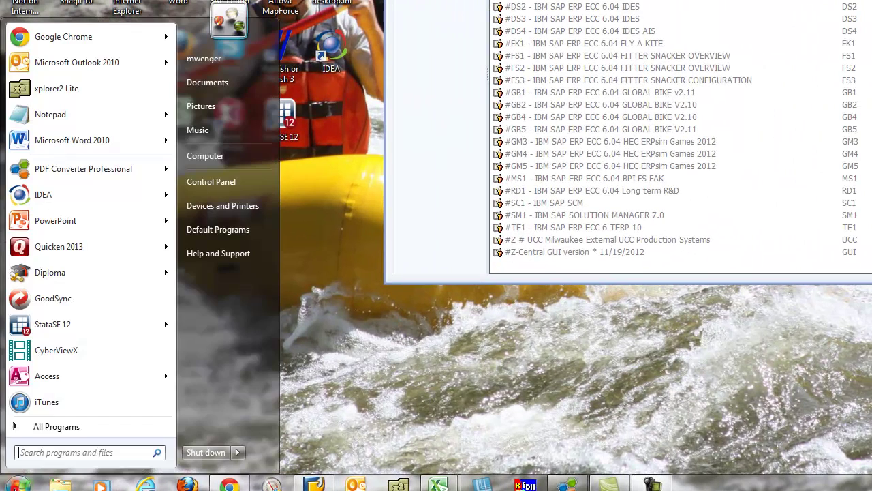
left_click(41, 427)
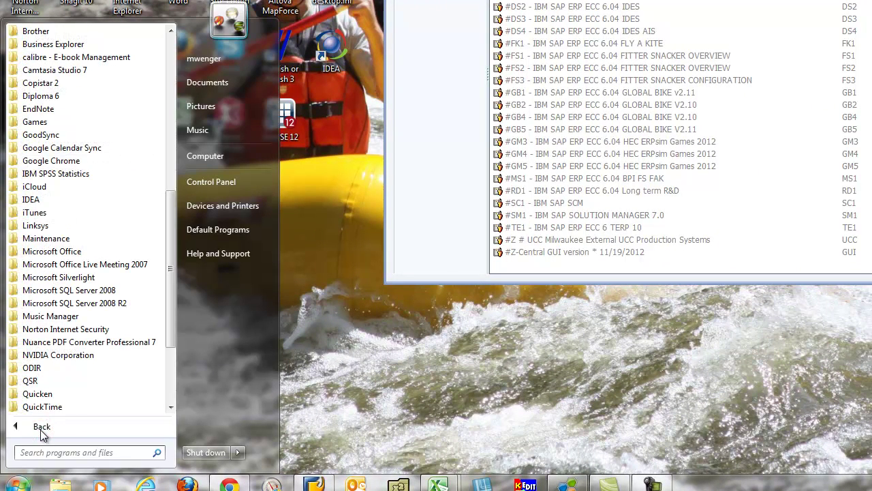
left_click(171, 381)
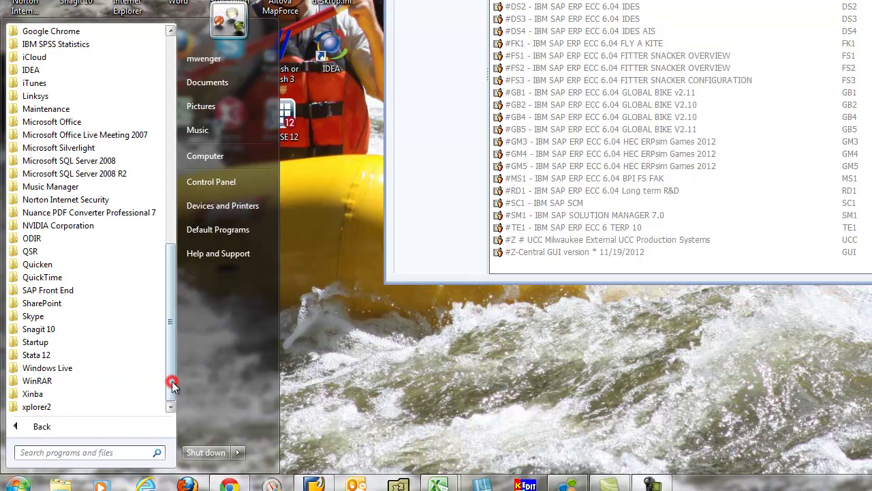
left_click(47, 291)
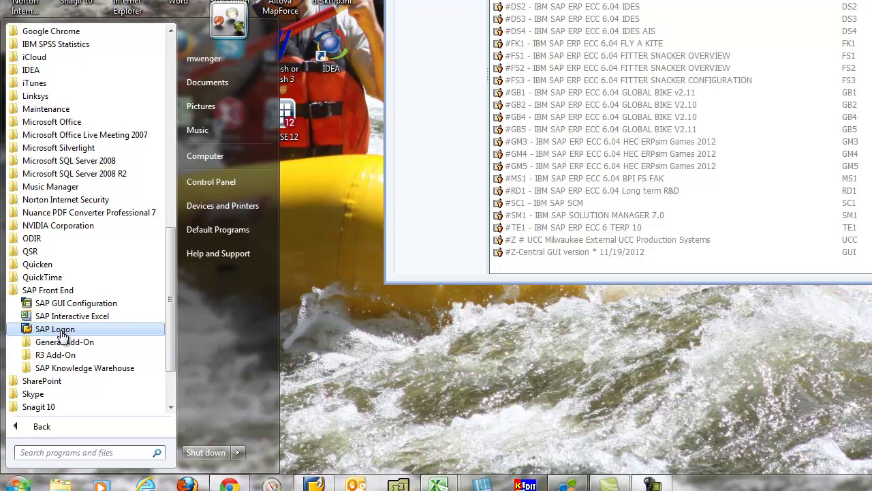
left_click(61, 331)
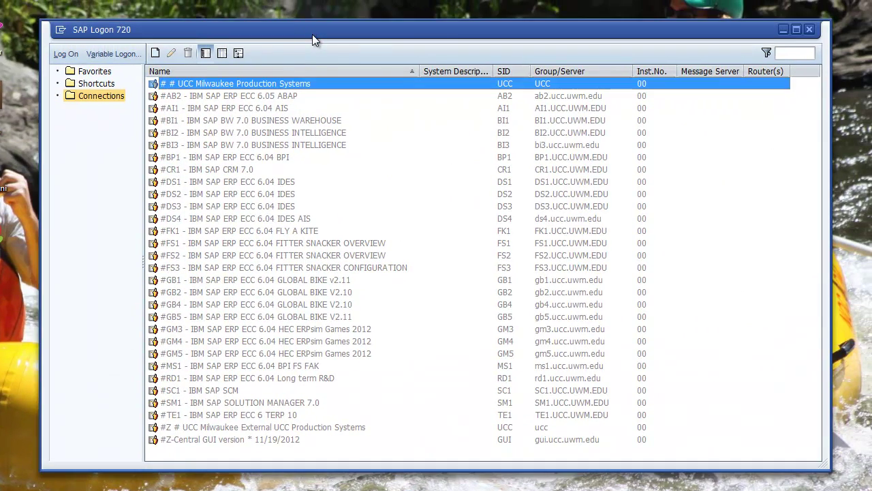
- Select the #AI1 - IBM SAP ERP ECC 6.04 AIS connection
left_click(265, 110)
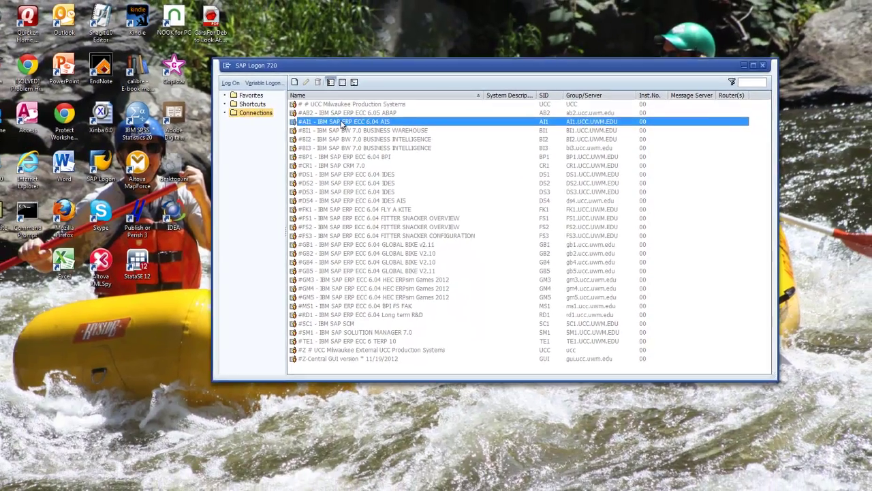
- Open the AI1 logon screen and enter client 506 with user user-39
double_click(343, 123)
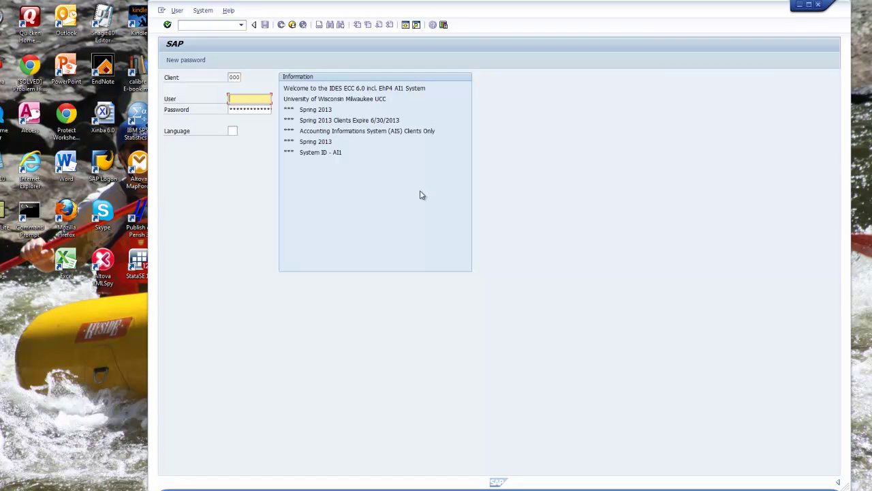
left_click(234, 76)
key("BackSpace")
key("BackSpace")
key("BackSpace")
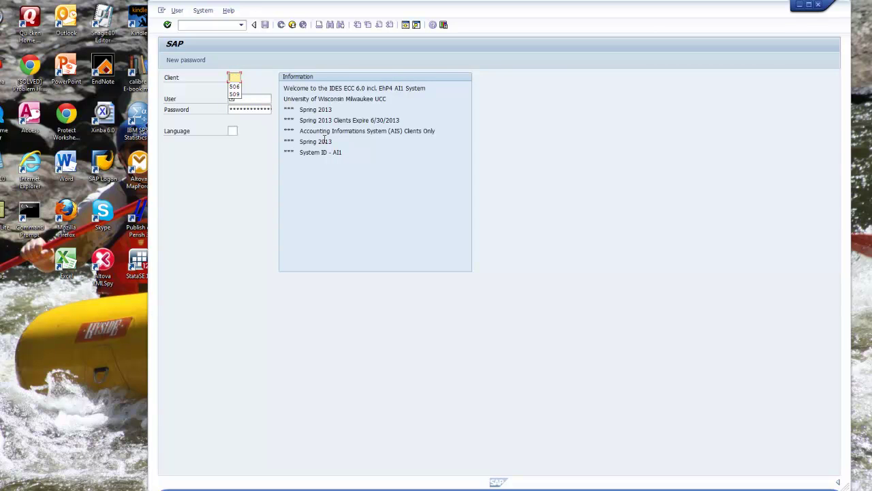
type("506")
key("Tab")
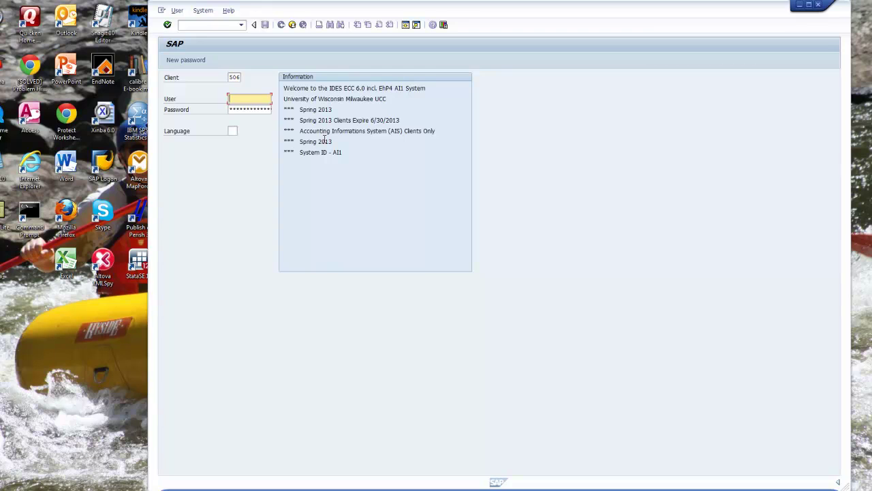
type("user-")
type("39")
- Submit the client 506 logon, which is rejected as incorrect name or password
key("Tab")
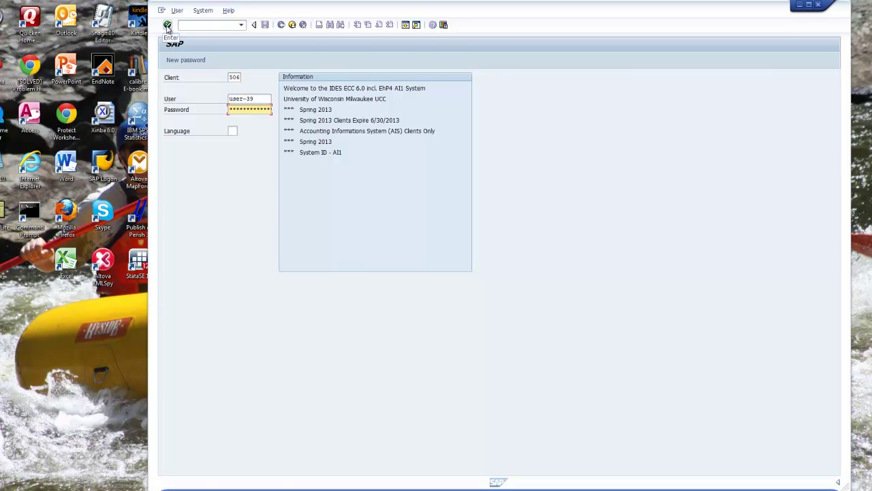
left_click(167, 25)
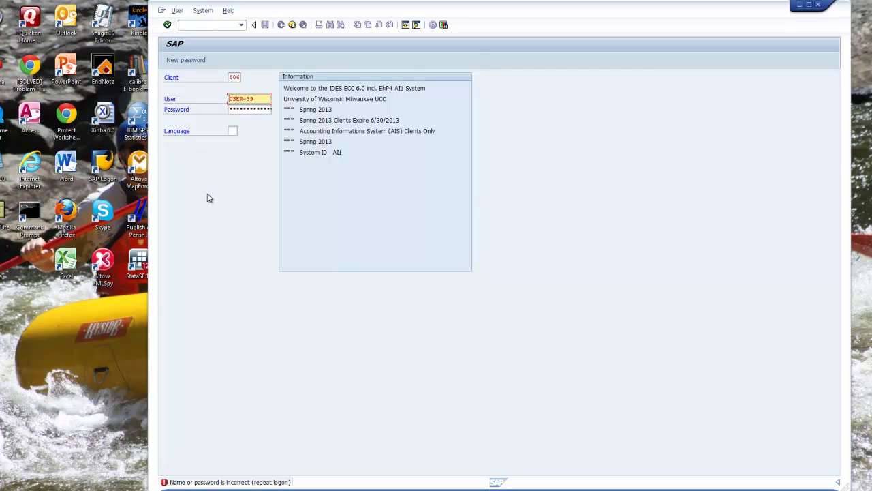
- Resubmit the logon and confirm a new password entered twice
key("Return")
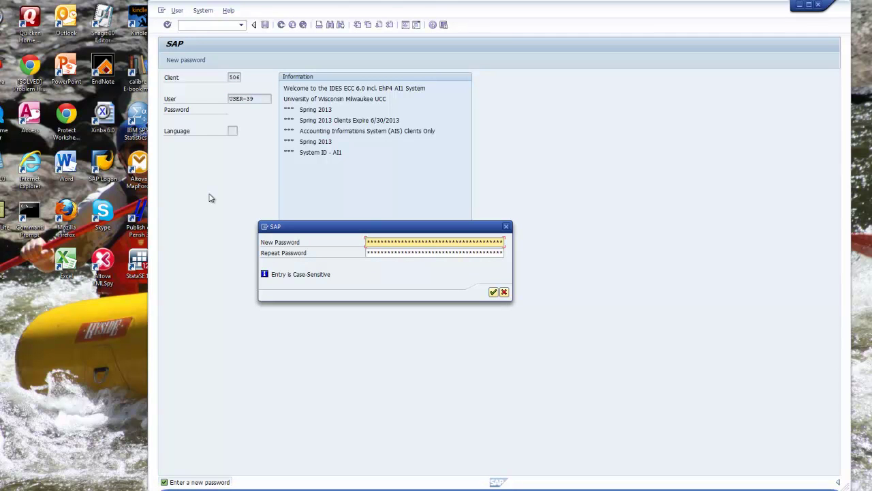
key("Tab")
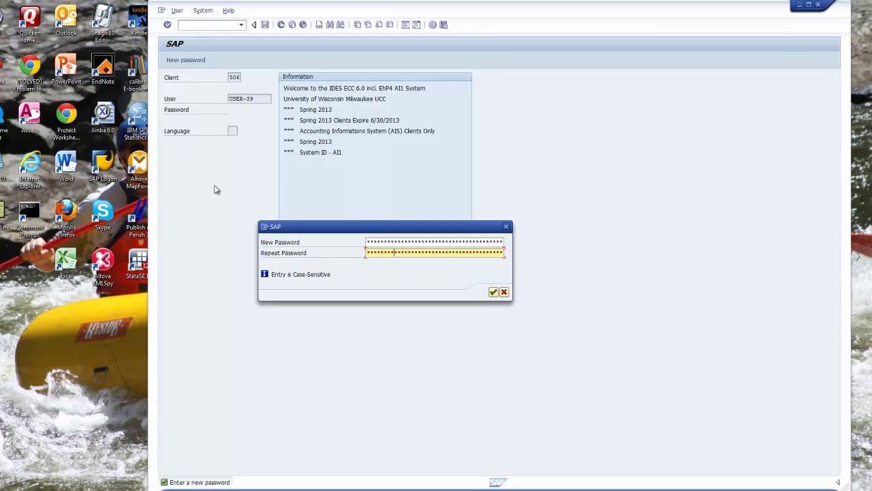
left_click(493, 294)
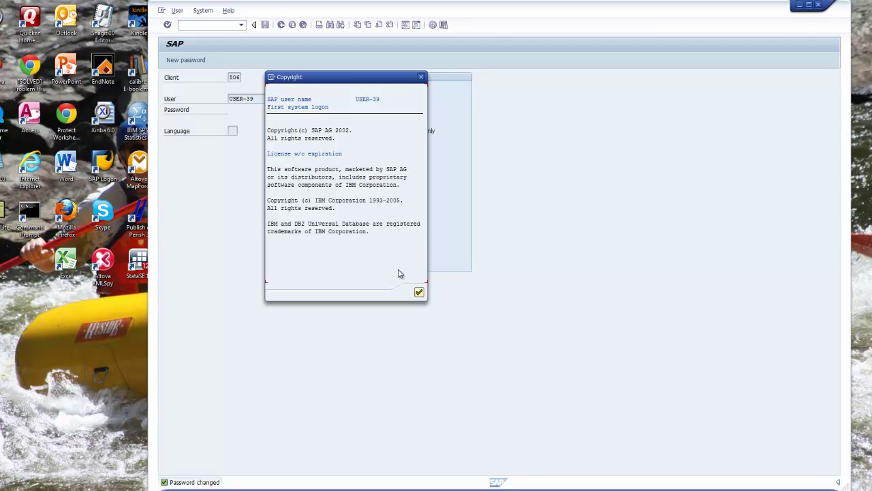
- Acknowledge the copyright notice and switch Easy Access to the full SAP menu
left_click(419, 293)
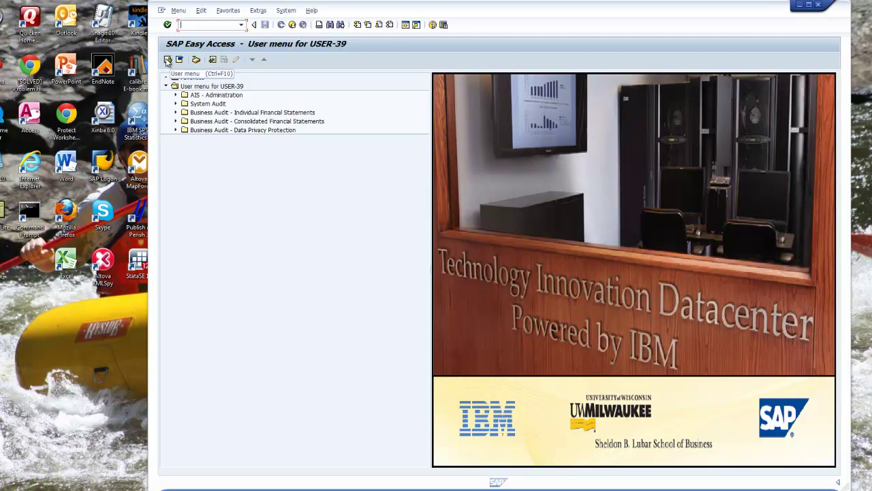
left_click(168, 60)
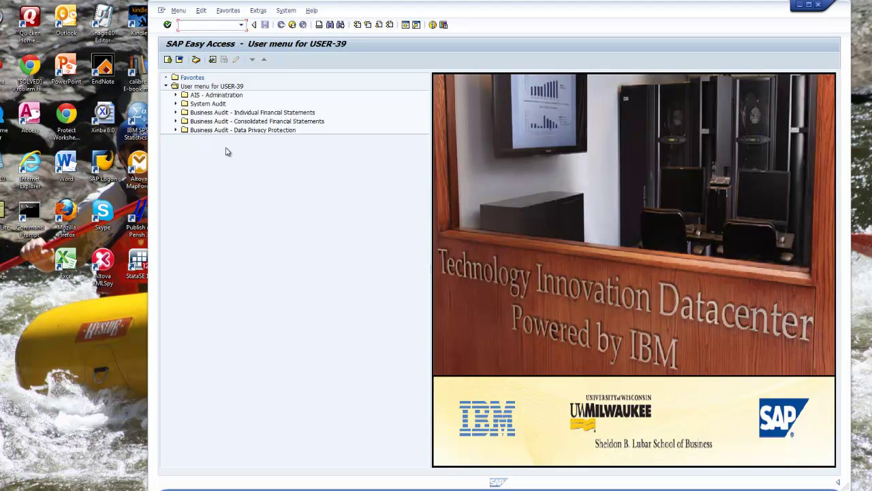
left_click(179, 60)
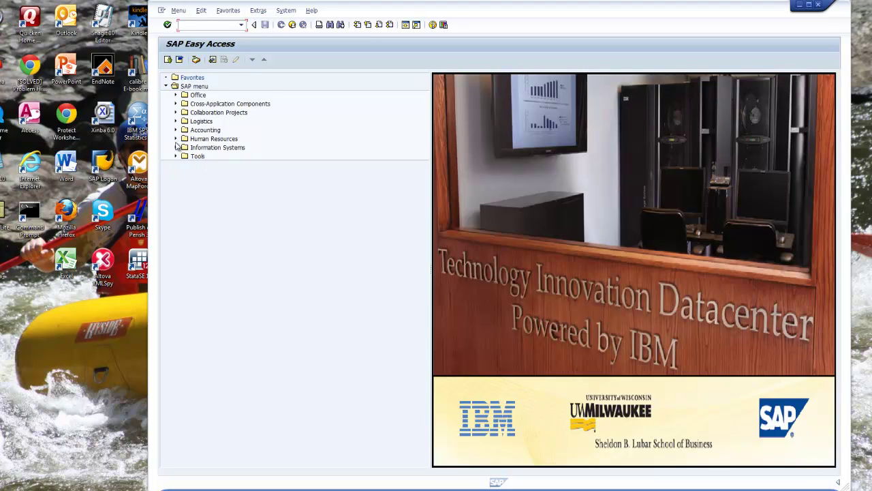
- Expand Accounting > Financial Accounting > General Ledger > Document and Posting in the SAP menu
left_click(169, 60)
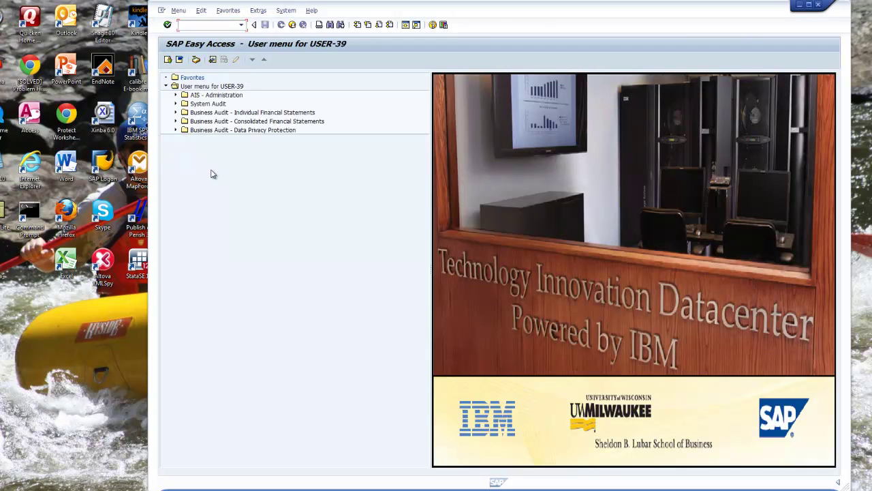
left_click(180, 60)
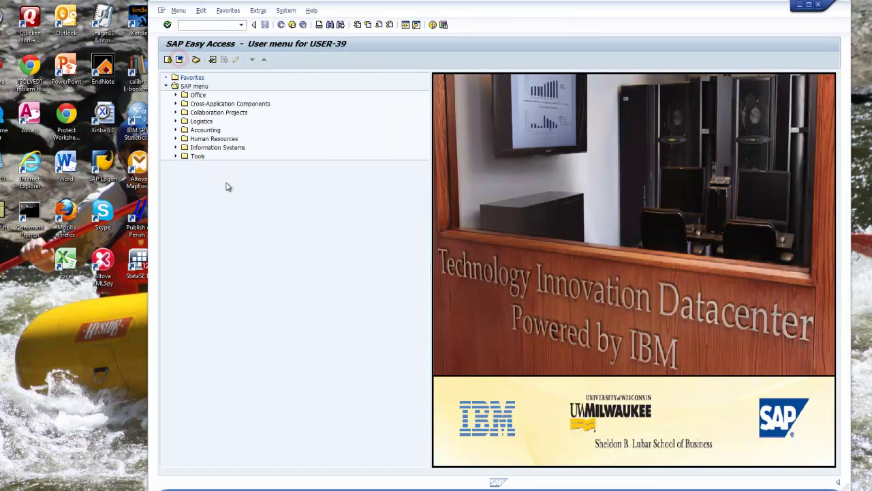
left_click(175, 130)
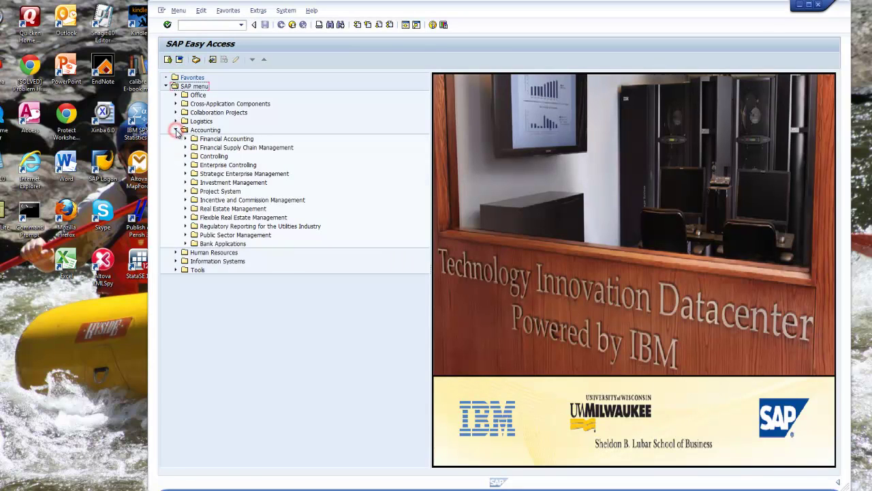
left_click(185, 139)
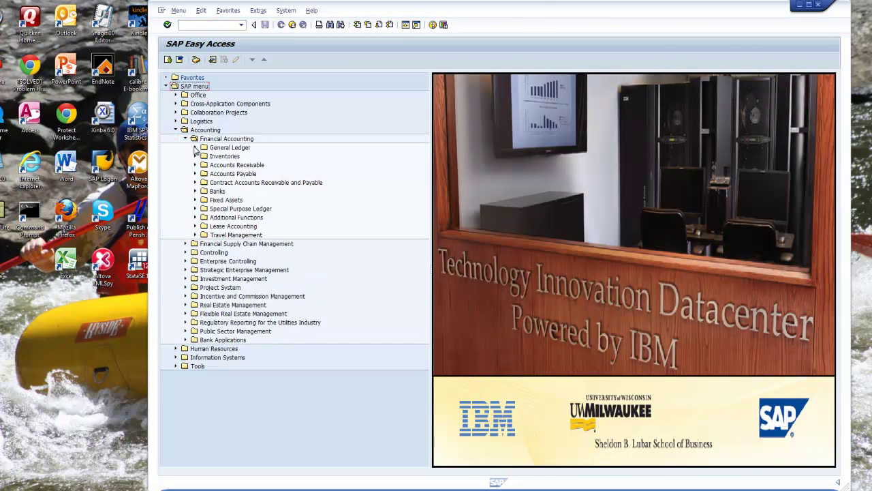
left_click(195, 148)
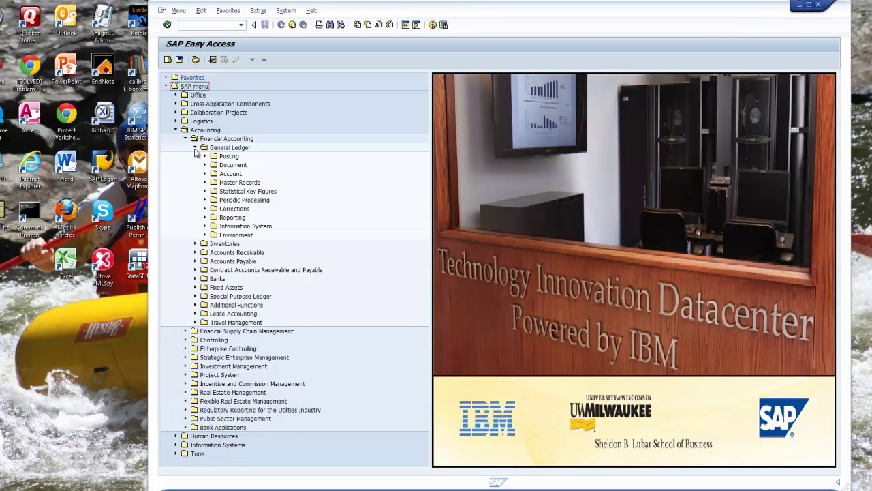
left_click(204, 166)
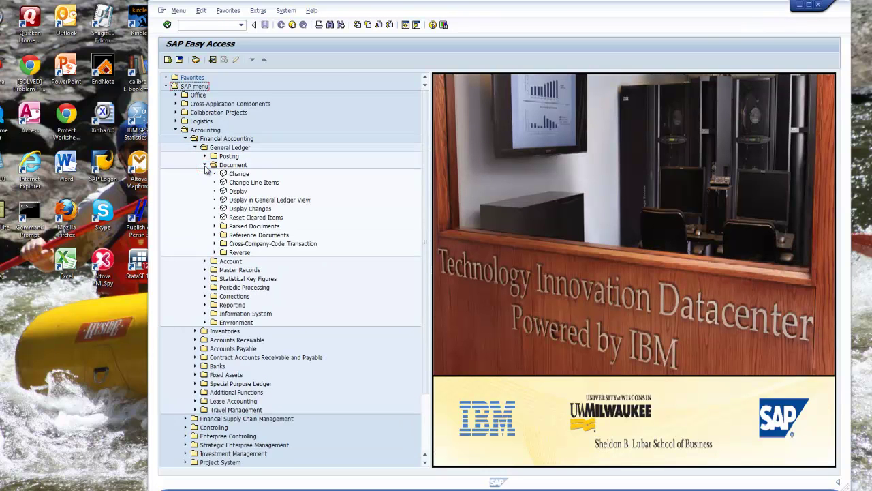
left_click(204, 157)
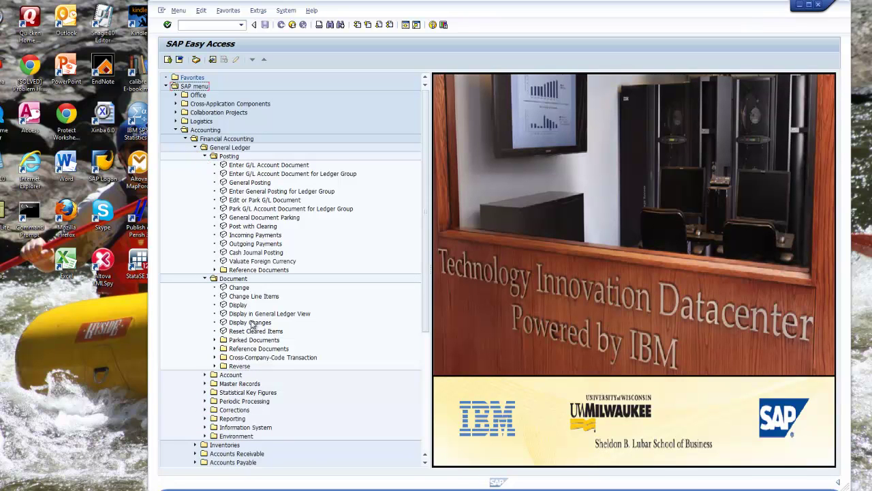
- Select the Enter G/L Account Document transaction in the tree
scroll(278, 326, "down", 1)
scroll(278, 326, "down", 1)
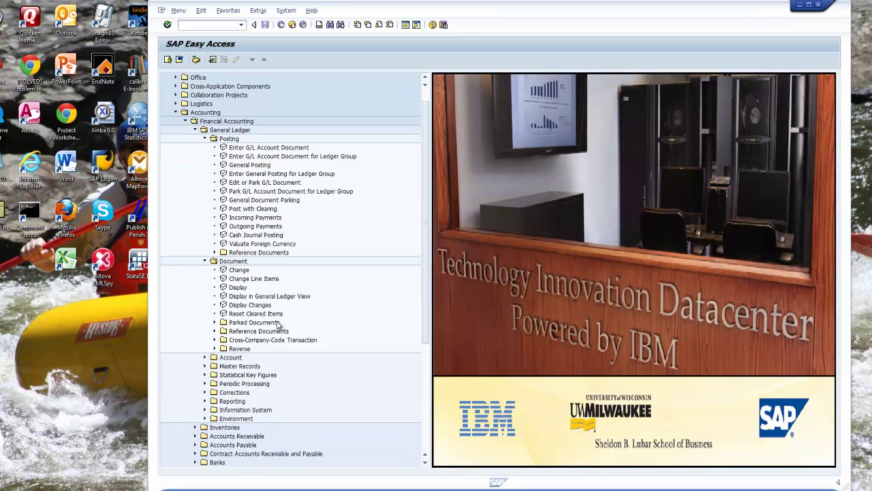
scroll(281, 327, "down", 1)
scroll(281, 327, "down", 1)
scroll(280, 327, "down", 1)
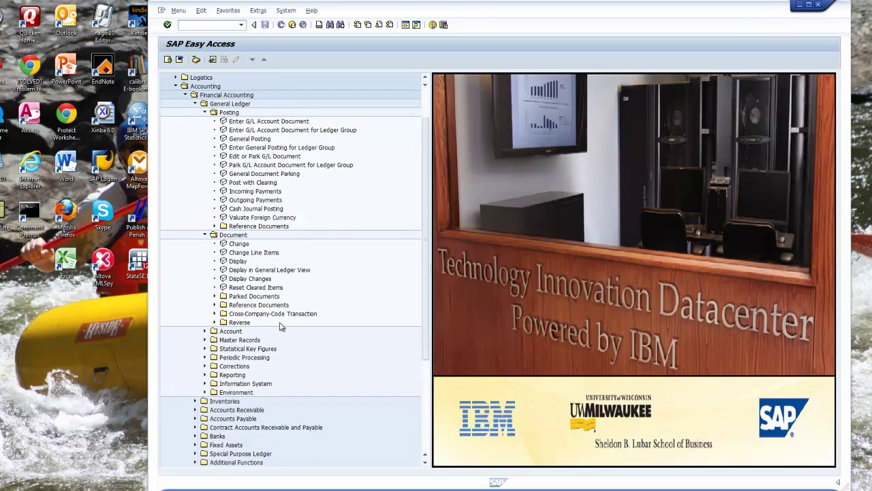
left_click(255, 122)
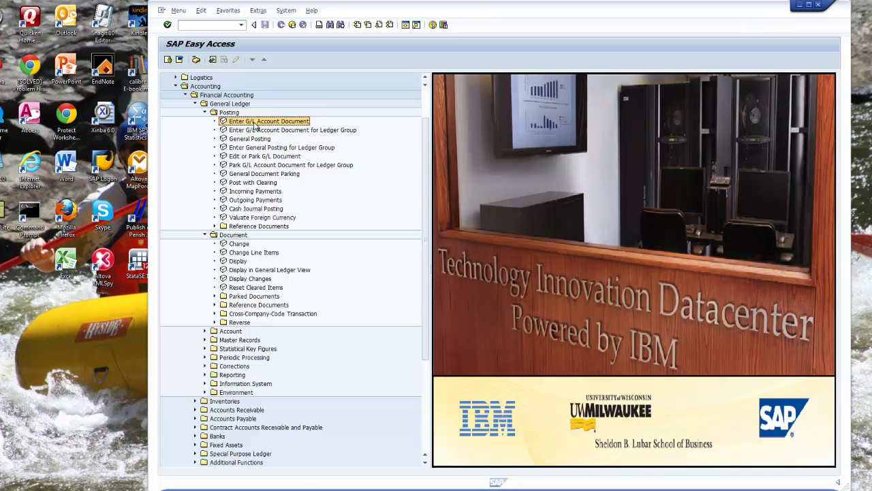
- Open Enter G/L Account Document for company code 8039, then exit it
double_click(254, 123)
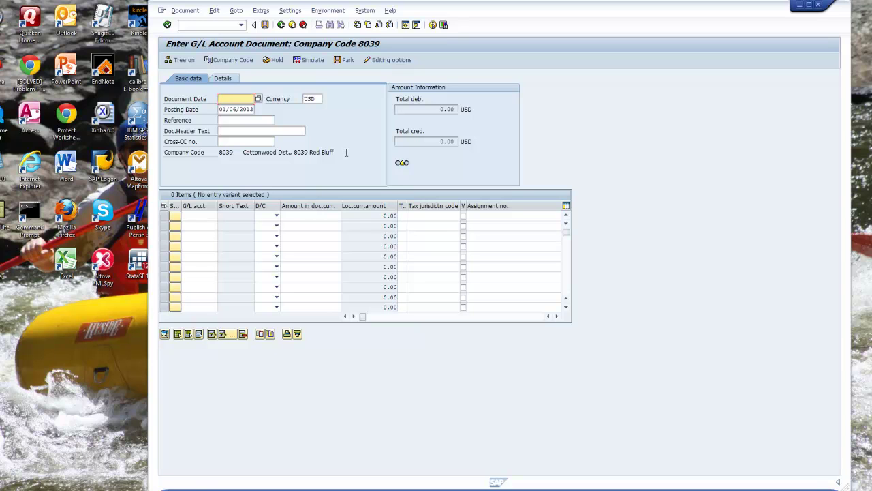
left_click(292, 25)
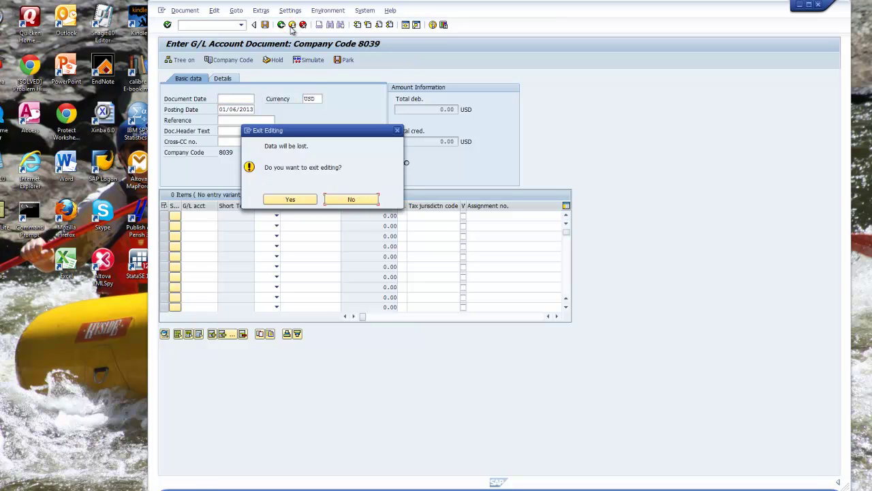
- Discard the document entry and enable Display technical names in the SAP menu settings
left_click(275, 200)
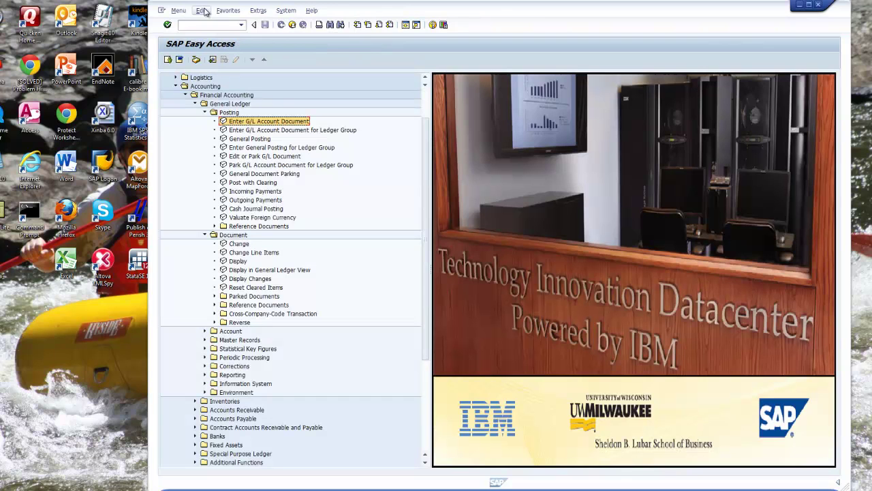
left_click(257, 11)
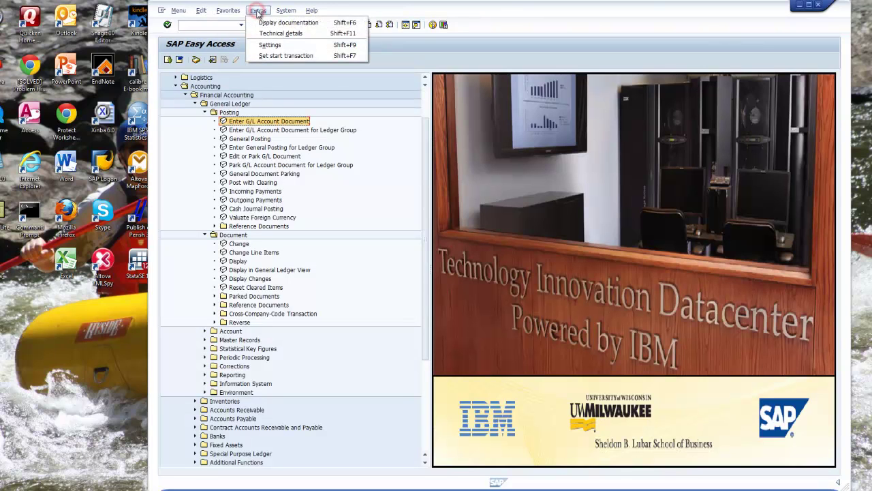
left_click(273, 45)
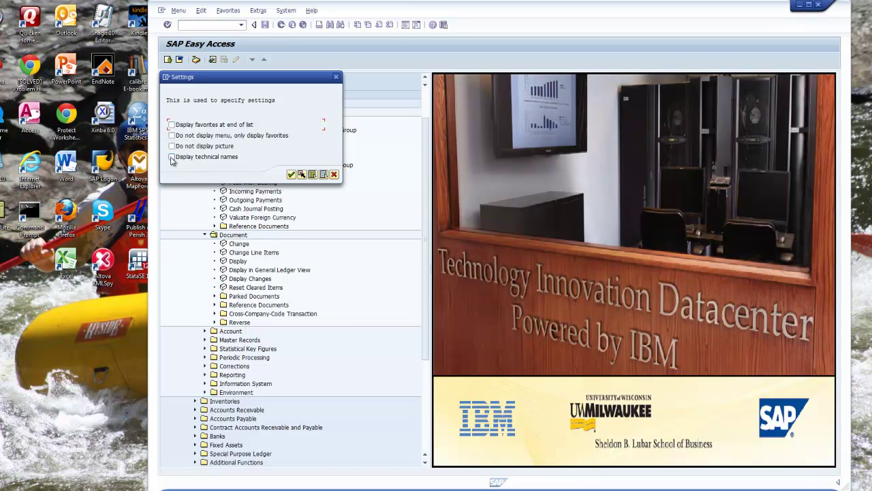
left_click(172, 158)
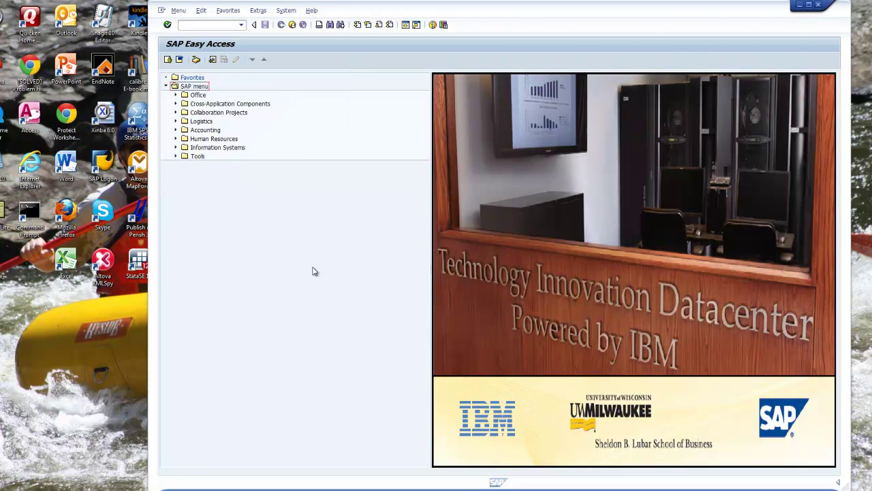
- Expand Accounting > Financial Accounting > General Ledger > Posting to show codes like FB50 and F-02
left_click(176, 130)
left_click(185, 138)
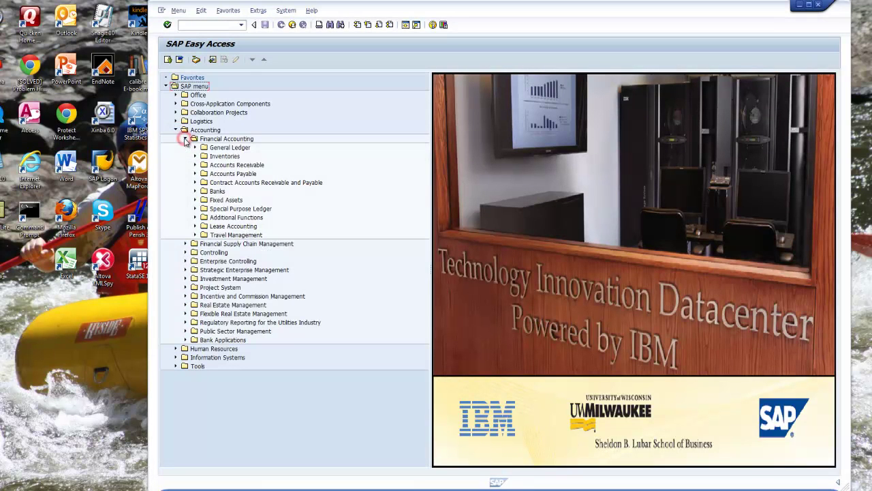
left_click(195, 147)
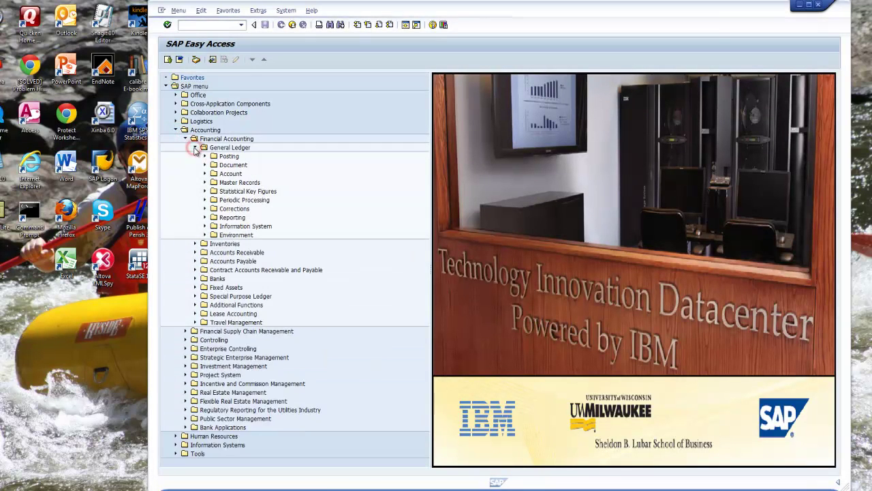
left_click(204, 156)
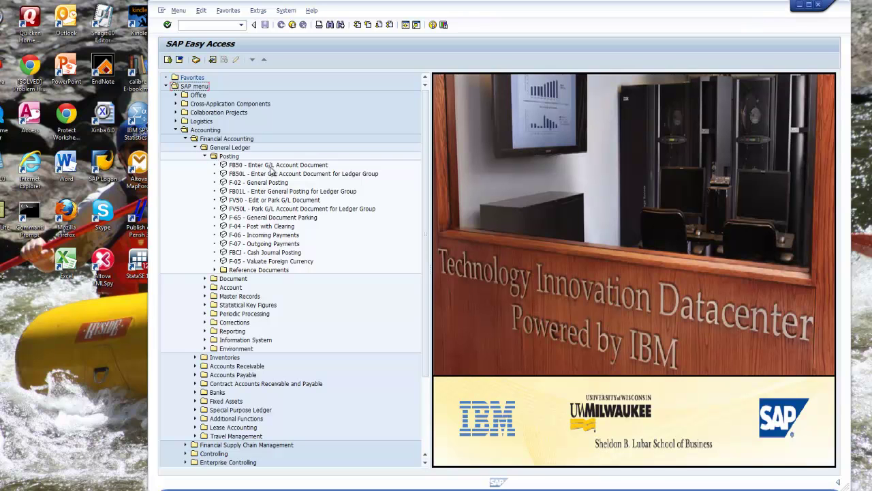
left_click(201, 25)
- Run transaction FB50, then exit its Enter G/L Account Document screen
type("fb50")
key("Return")
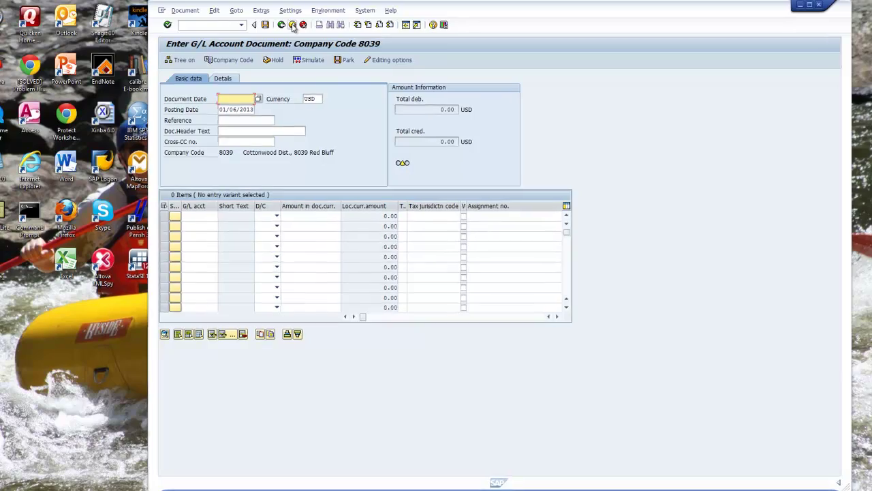
left_click(293, 25)
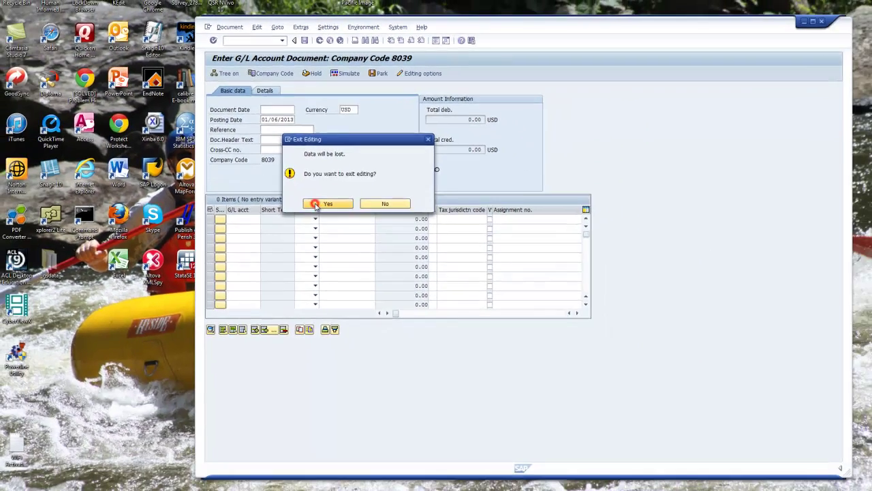
- Confirm exit, expand the Document folder, and select FB50 - Enter G/L Account Document
left_click(318, 204)
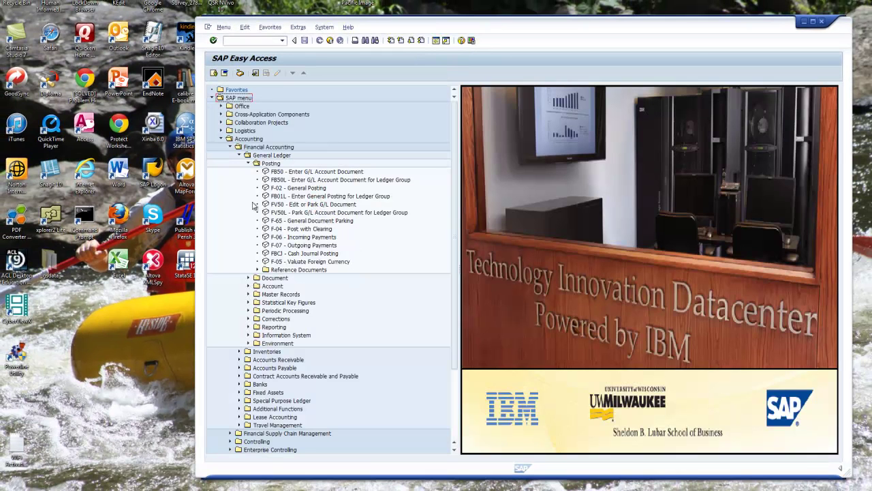
left_click(248, 277)
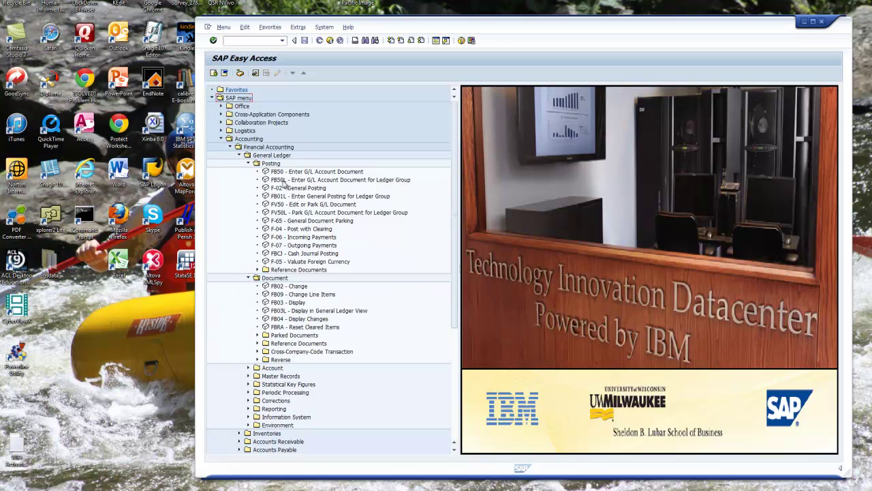
left_click(306, 172)
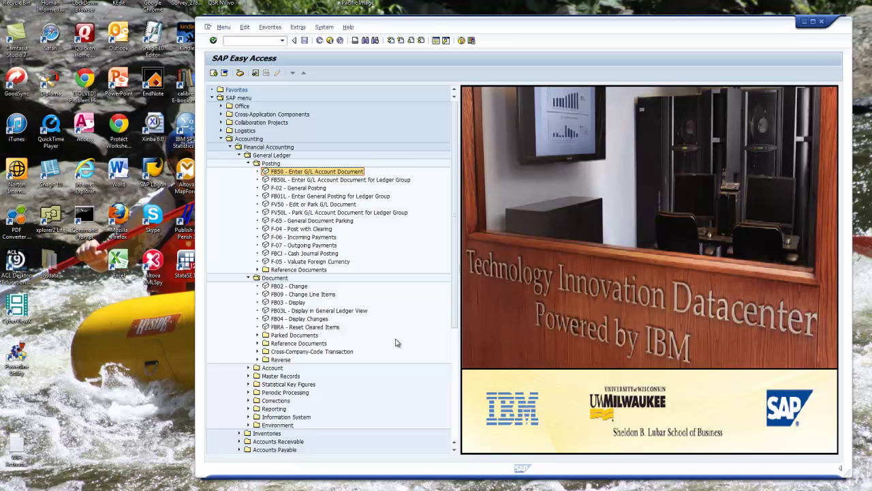
- Expand the Reverse folder to show FB08 Individual Reversal and F.80 Mass Reversal
left_click(258, 359)
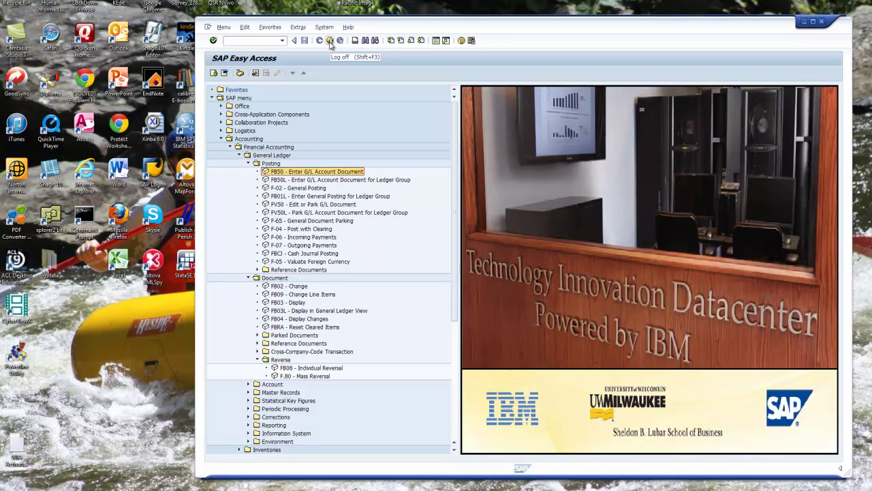
- Log off from the SAP system via the Log off toolbar button
left_click(331, 42)
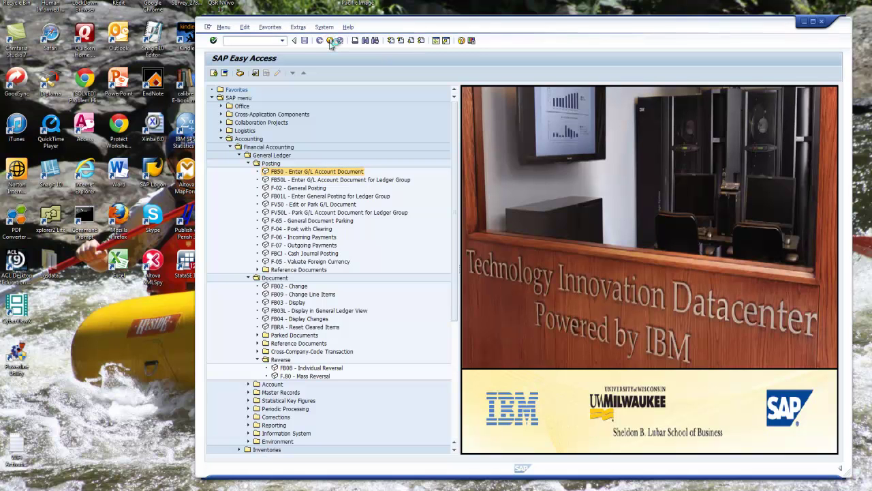